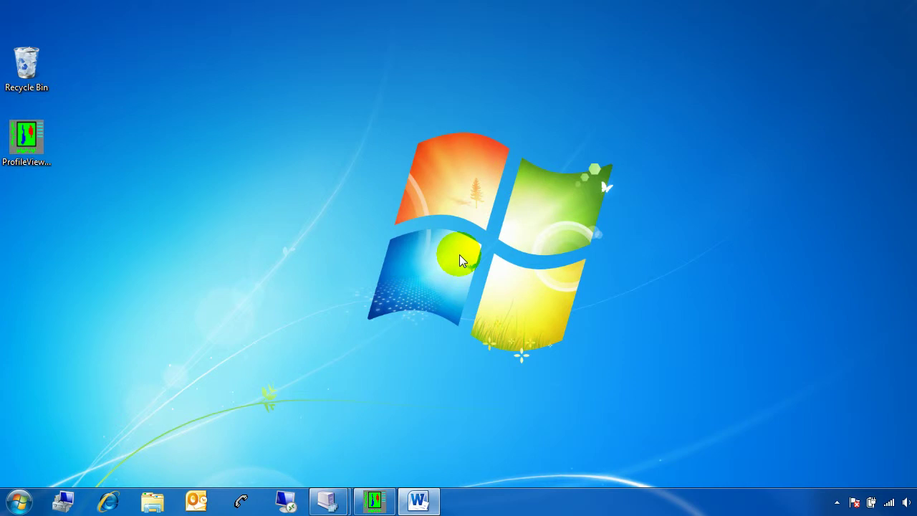
Step: Restore the PI ProfileView application window from the taskbar
{"action": "left_click", "coordinate": [375, 499]}
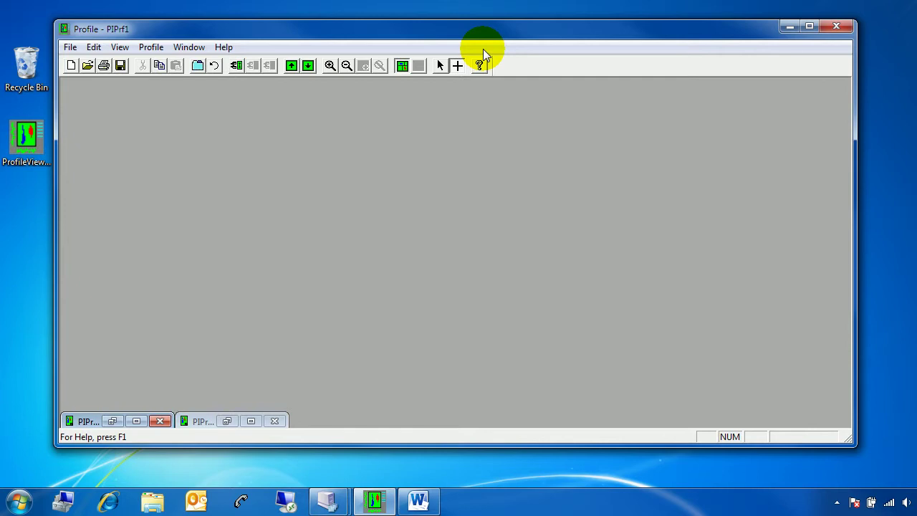
Step: Review the Profile 2 temperature plot, minimize it again, and create the new profile PIPrf4
{"action": "double_click", "coordinate": [200, 420]}
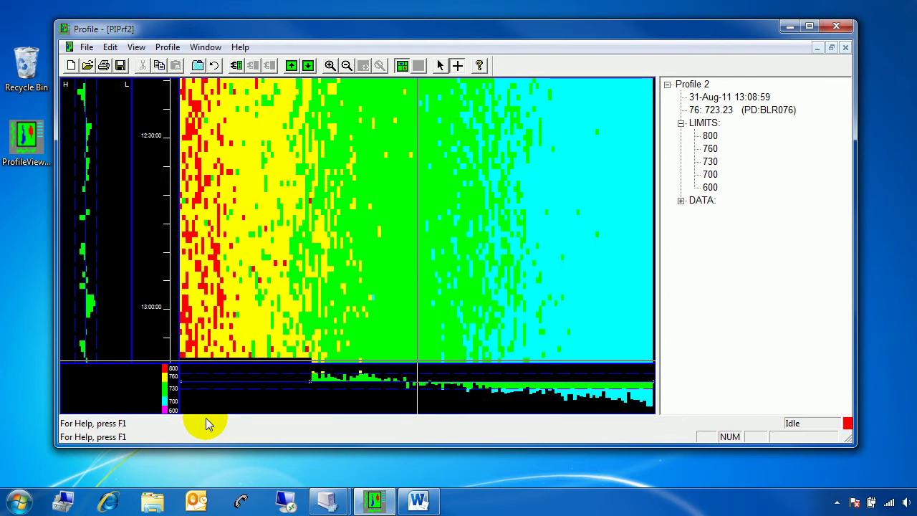
{"action": "left_click", "coordinate": [550, 236]}
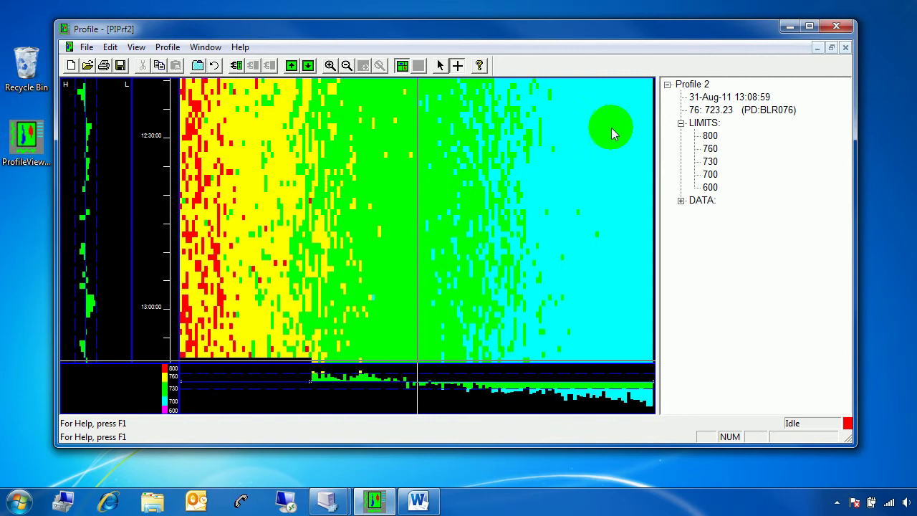
{"action": "left_click", "coordinate": [816, 47]}
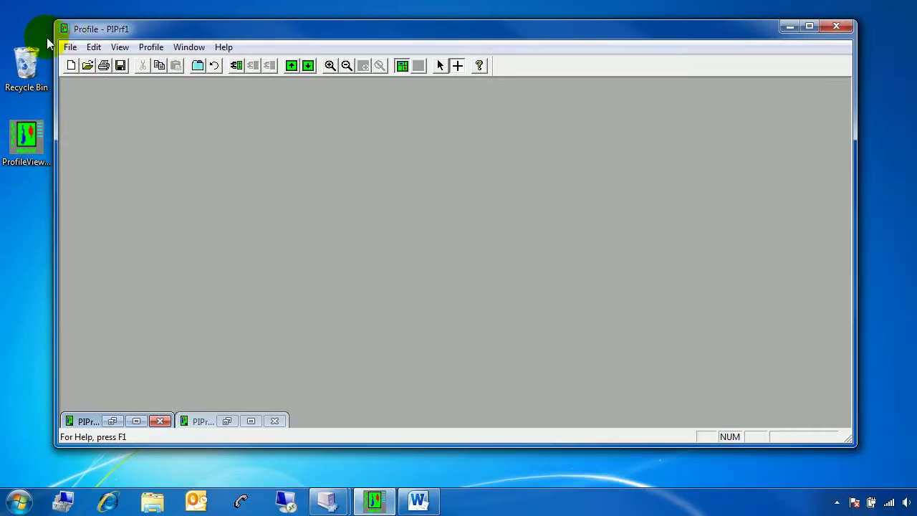
{"action": "left_click", "coordinate": [69, 64]}
Step: Maximize PIPrf4 and open its Profile Properties on the Array page
{"action": "double_click", "coordinate": [279, 163]}
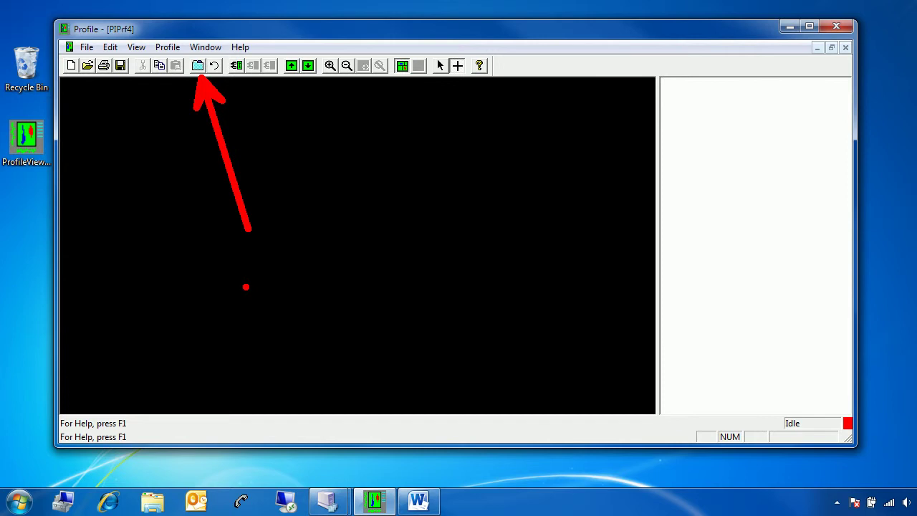
{"action": "left_click", "coordinate": [198, 65]}
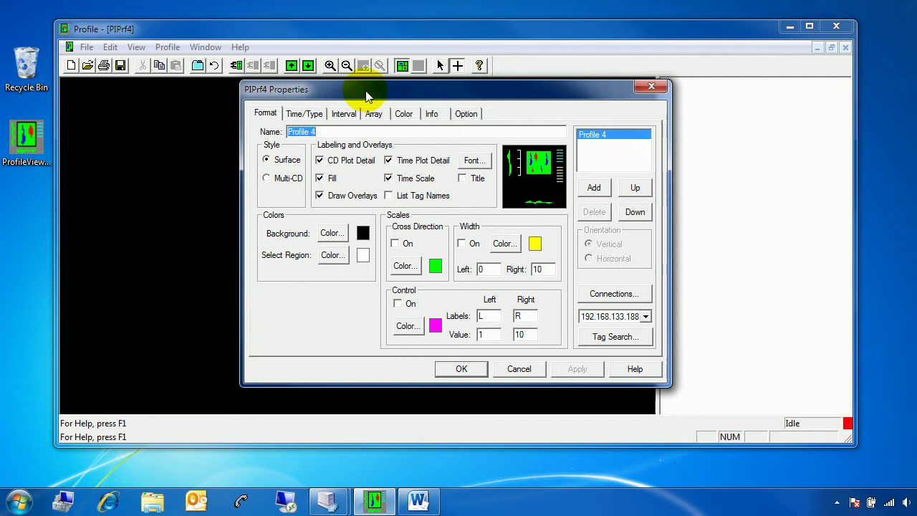
{"action": "left_click", "coordinate": [296, 108]}
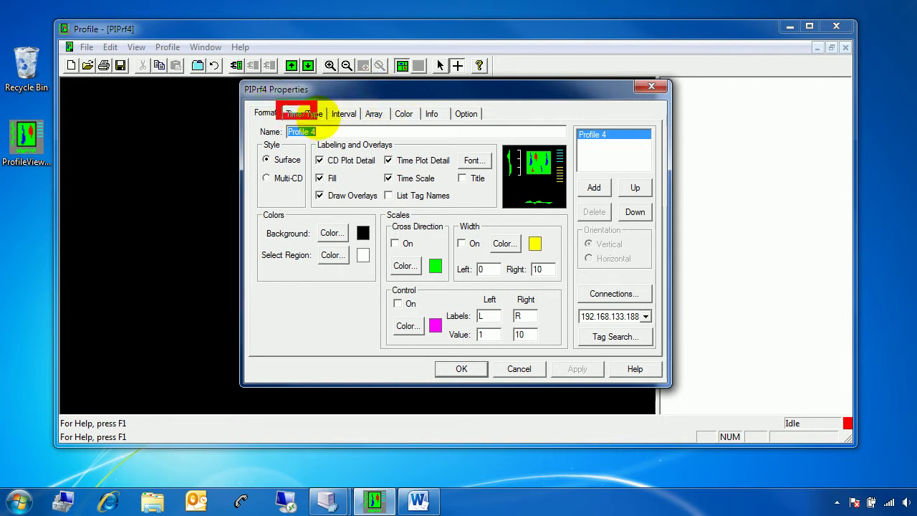
{"action": "left_click", "coordinate": [423, 179]}
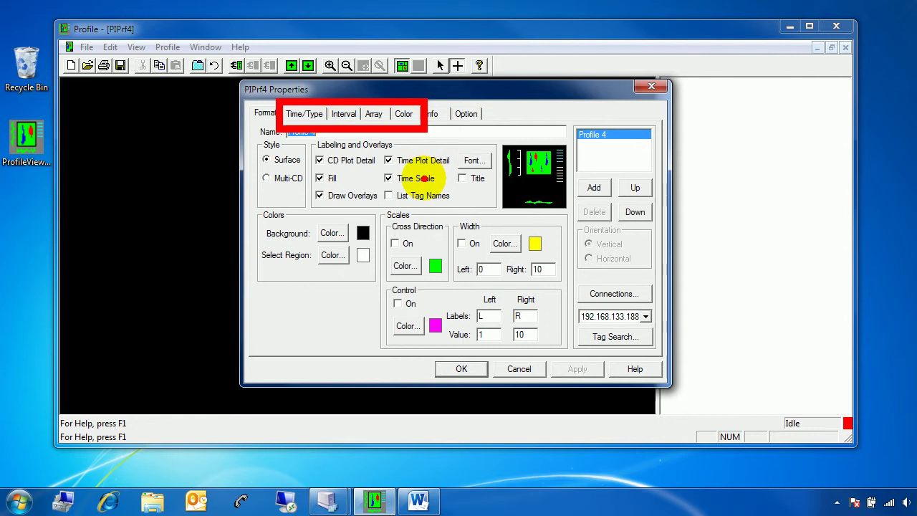
{"action": "left_click", "coordinate": [374, 114]}
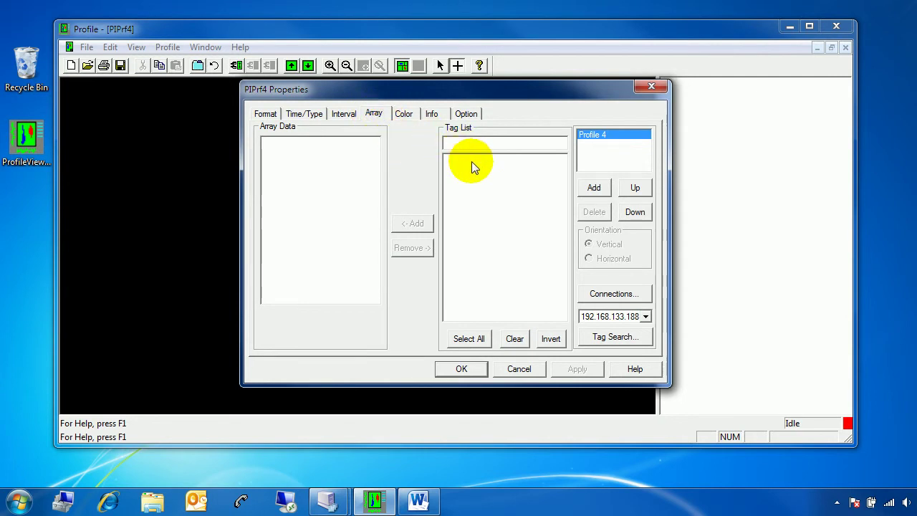
Step: Search the PI server with tag mask *pd:bl* and add the 159 PD:BLR tags to the Tag List
{"action": "left_click", "coordinate": [605, 336]}
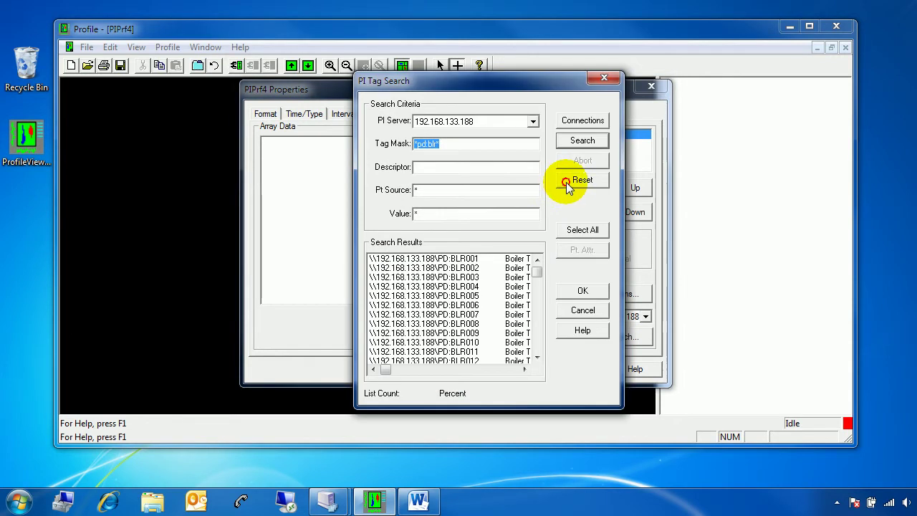
{"action": "left_click", "coordinate": [570, 183]}
{"action": "left_click", "coordinate": [476, 143]}
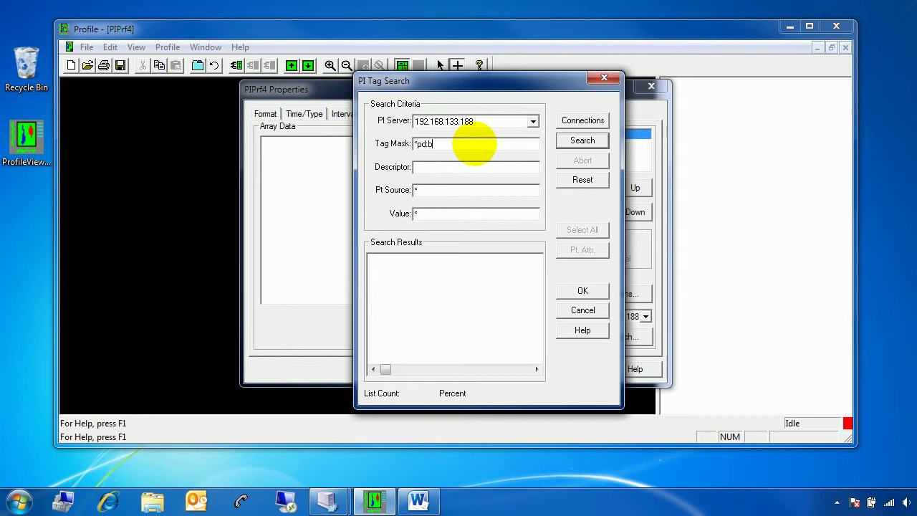
{"action": "key", "text": "Return"}
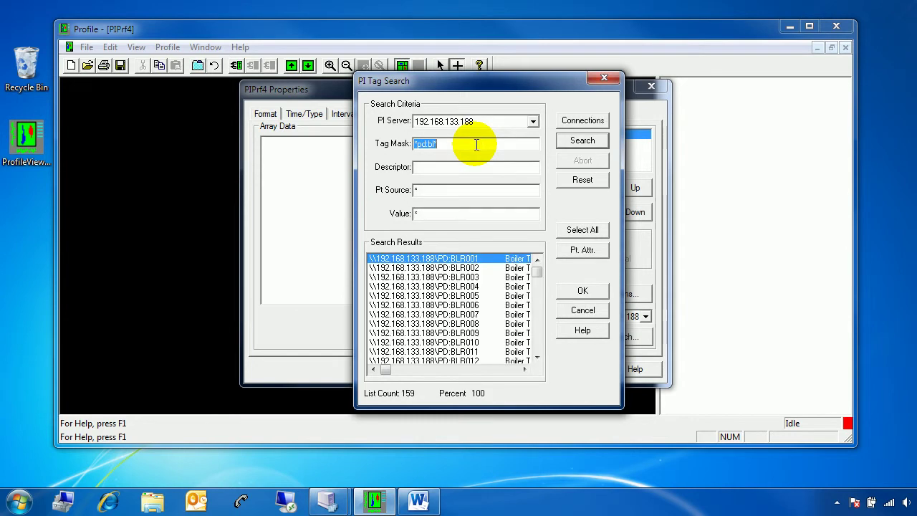
{"action": "left_click_drag", "start_coordinate": [537, 272], "coordinate": [536, 343]}
{"action": "left_click", "coordinate": [487, 323], "text": "shift"}
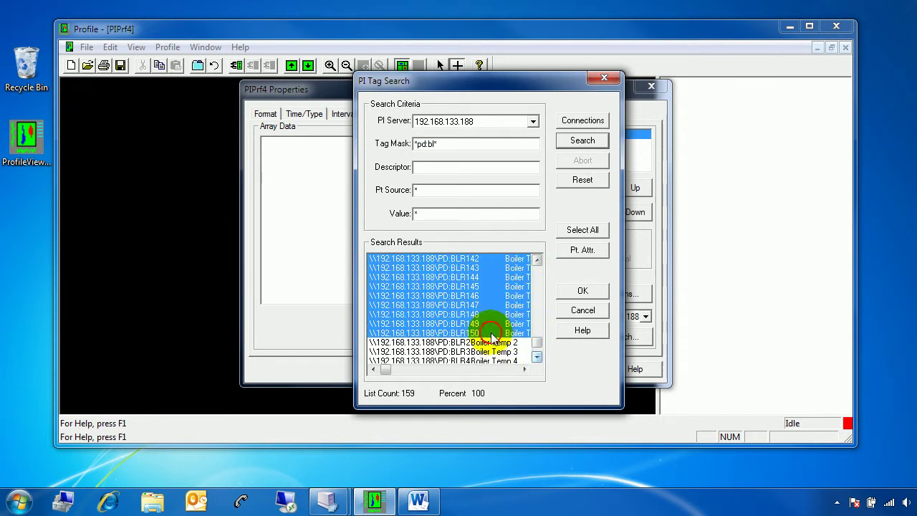
{"action": "left_click", "coordinate": [586, 291]}
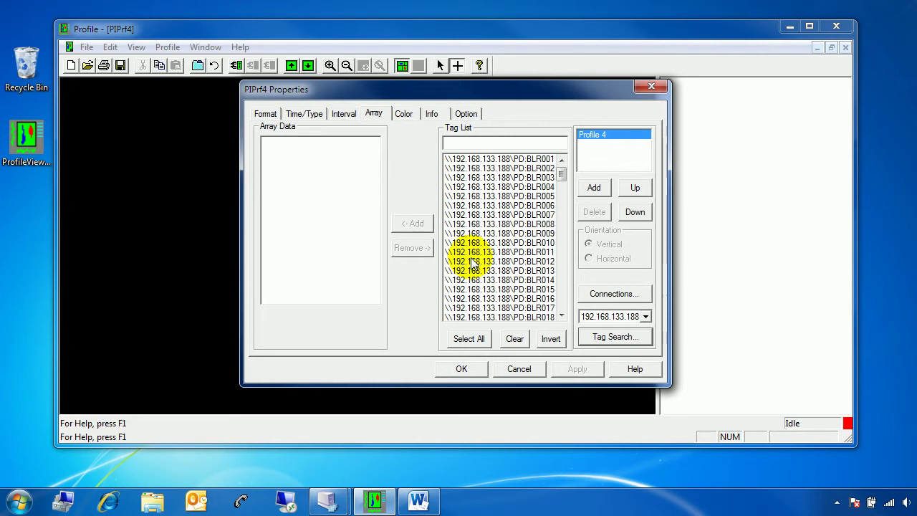
Step: Move every tag from the Tag List into Array Data
{"action": "left_click", "coordinate": [469, 339]}
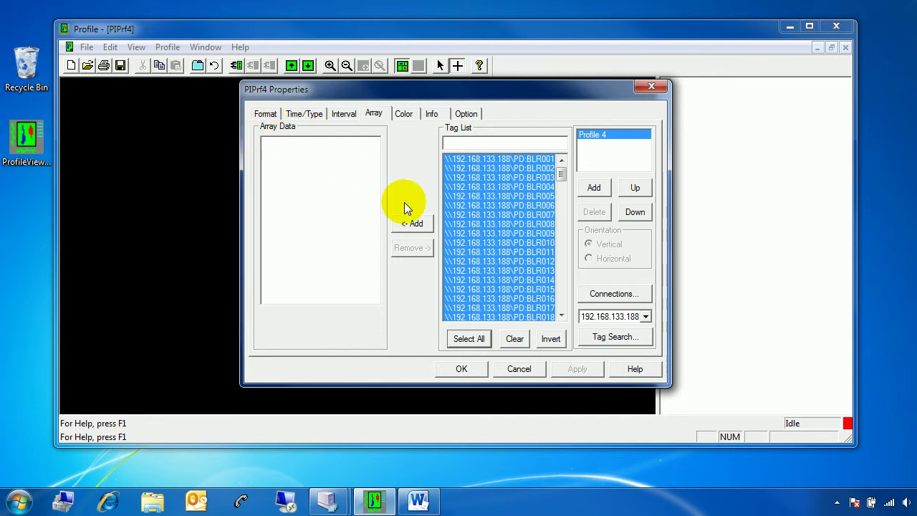
{"action": "left_click", "coordinate": [417, 223]}
{"action": "left_click", "coordinate": [361, 297]}
{"action": "left_click", "coordinate": [361, 297]}
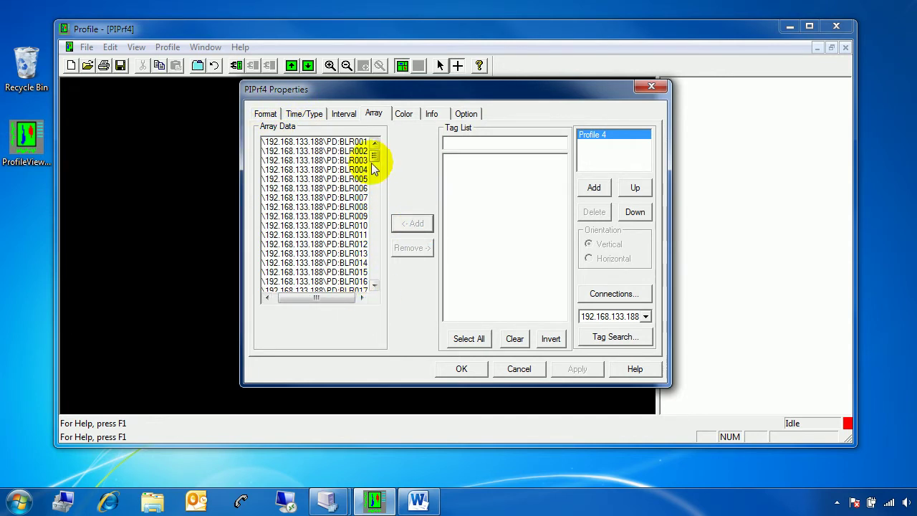
Step: Remove the stray PD:BLR1 tag from Array Data back to the Tag List
{"action": "left_click", "coordinate": [363, 143]}
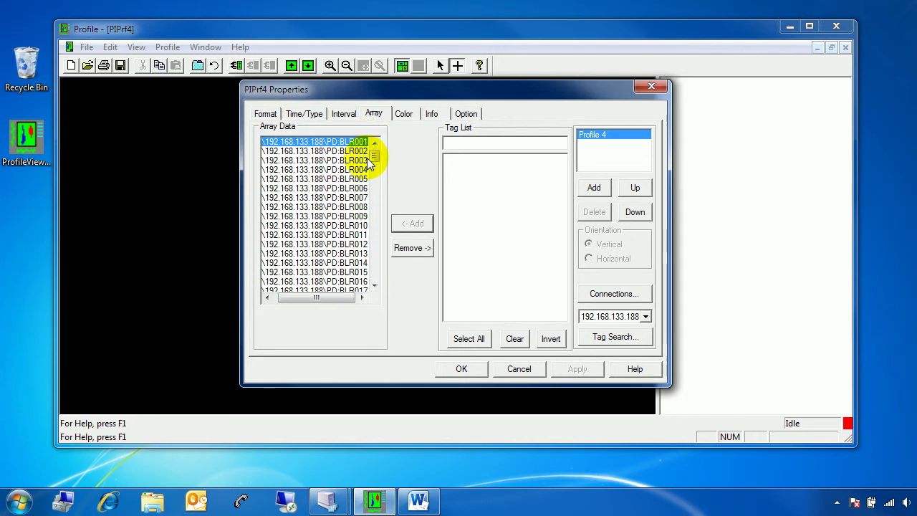
{"action": "left_click", "coordinate": [364, 151]}
{"action": "left_click", "coordinate": [364, 160]}
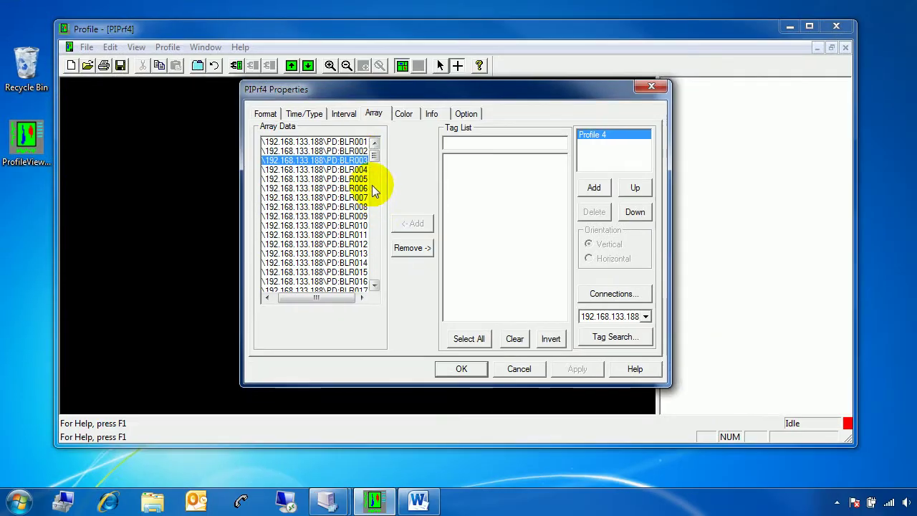
{"action": "left_click_drag", "start_coordinate": [373, 157], "coordinate": [374, 238]}
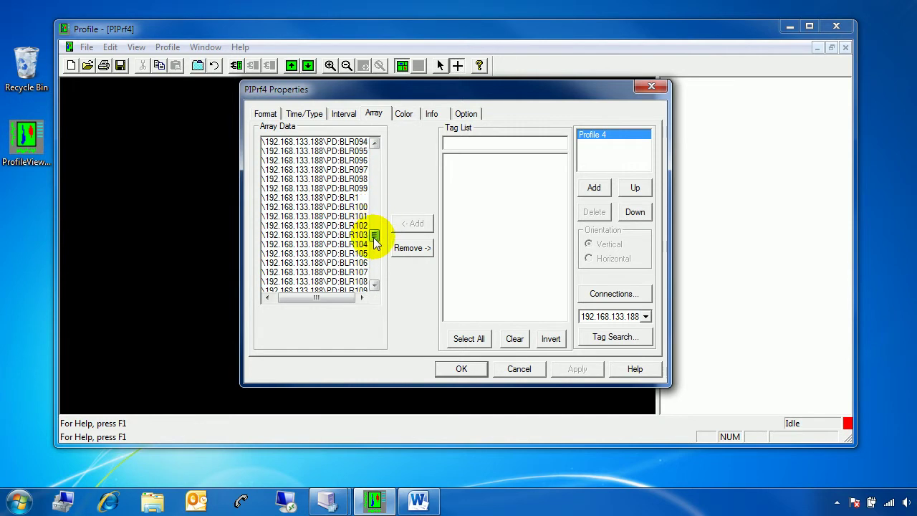
{"action": "left_click", "coordinate": [364, 198]}
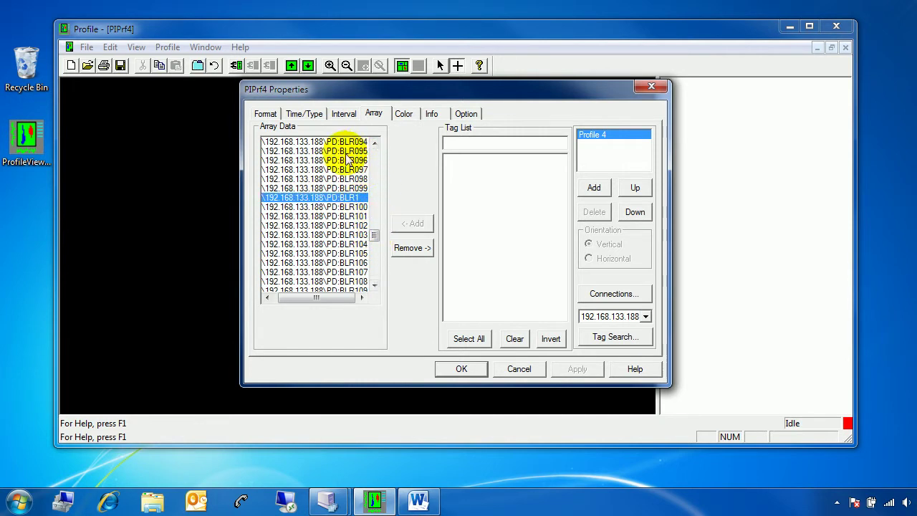
{"action": "left_click", "coordinate": [420, 247]}
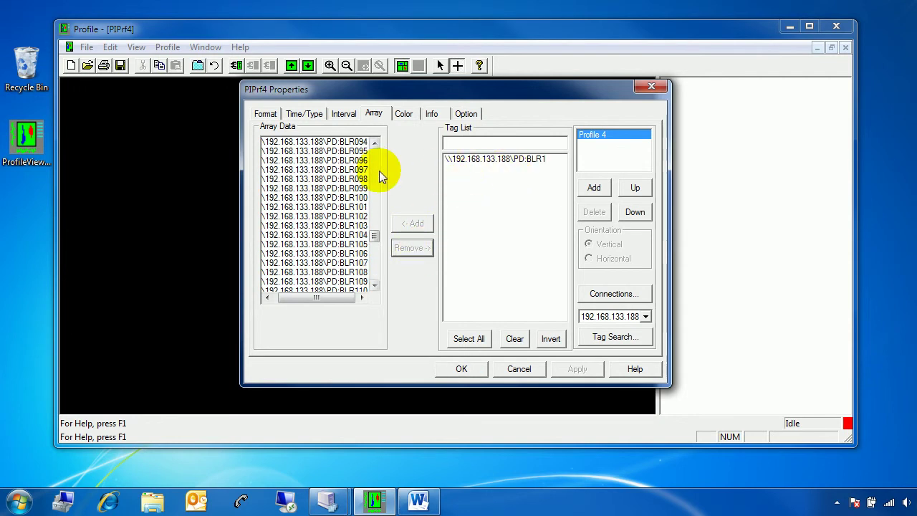
{"action": "left_click_drag", "start_coordinate": [374, 236], "coordinate": [376, 151]}
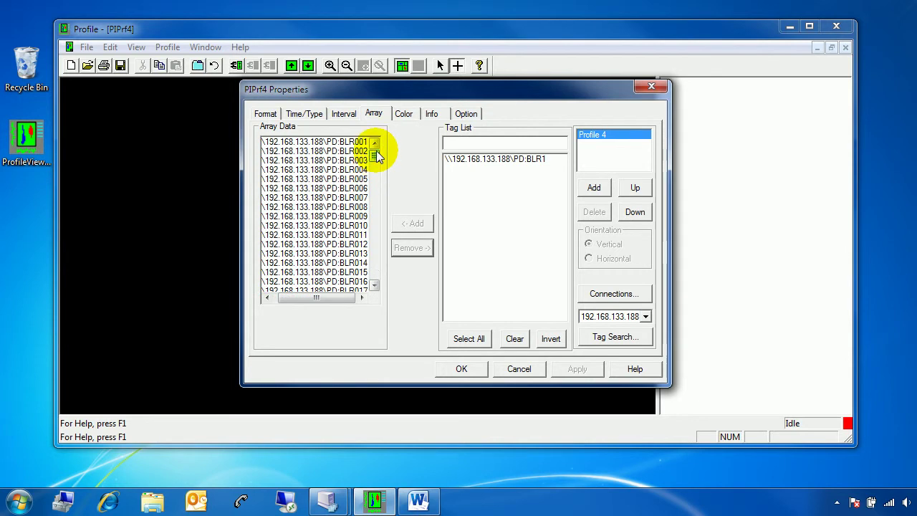
Step: Apply the tag array so Profile 4 plots under default 0–100 limits, then reopen its properties
{"action": "left_click", "coordinate": [462, 368]}
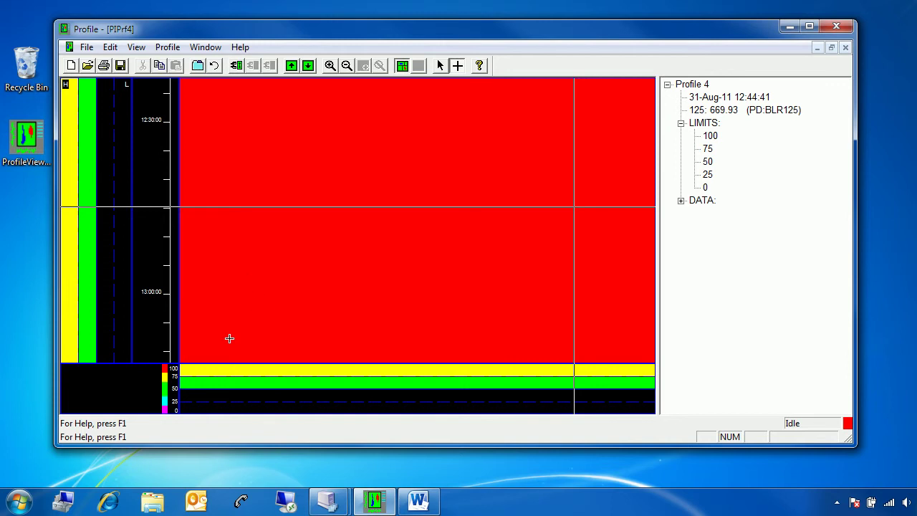
{"action": "left_click", "coordinate": [197, 66]}
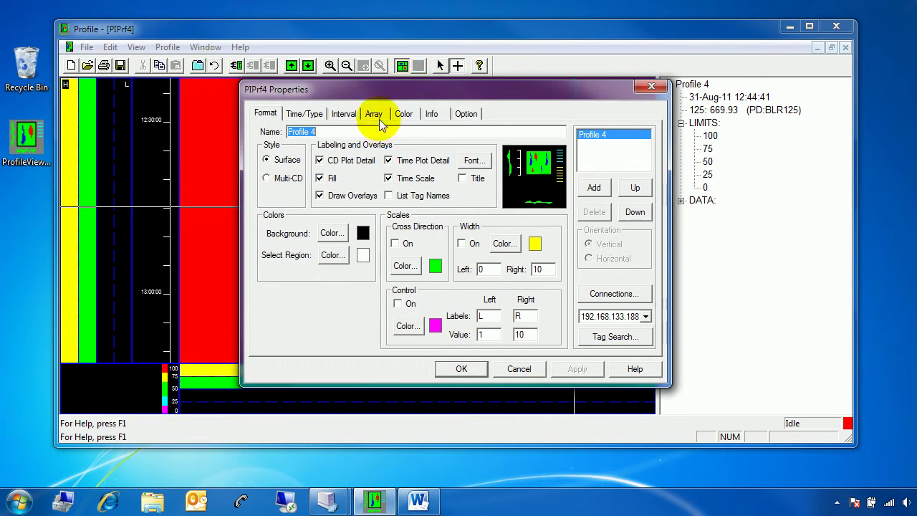
Step: Set colour limits HiHi 800, Hi 760, Target 730, Lo 700, LoLo 600 and apply them
{"action": "left_click", "coordinate": [405, 114]}
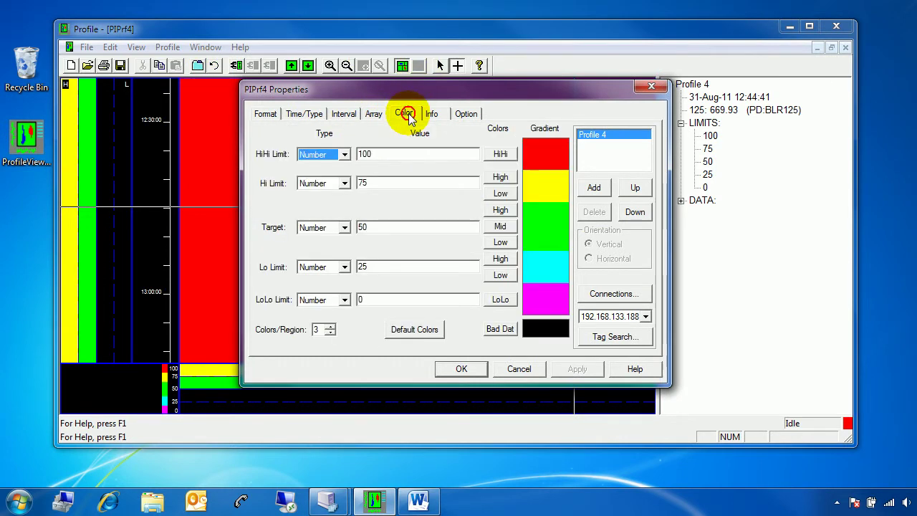
{"action": "double_click", "coordinate": [383, 301]}
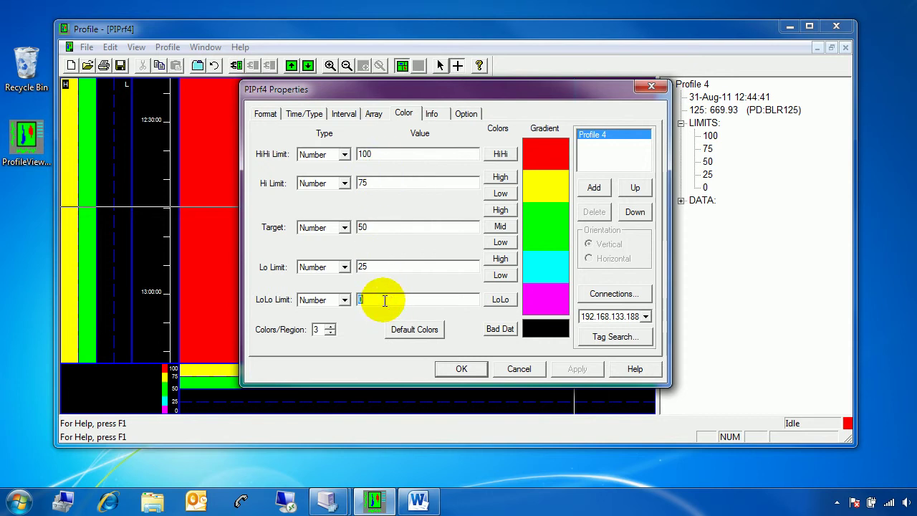
{"action": "type", "text": "600"}
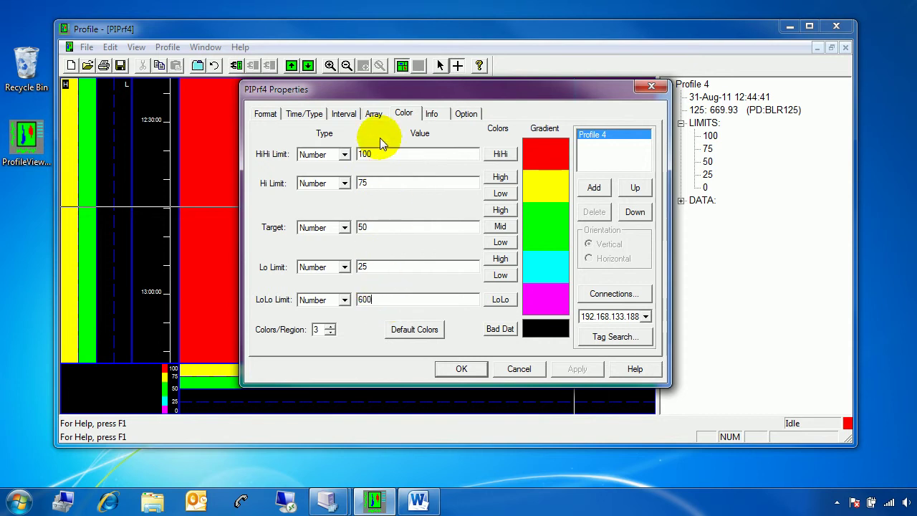
{"action": "double_click", "coordinate": [366, 154]}
{"action": "type", "text": "800"}
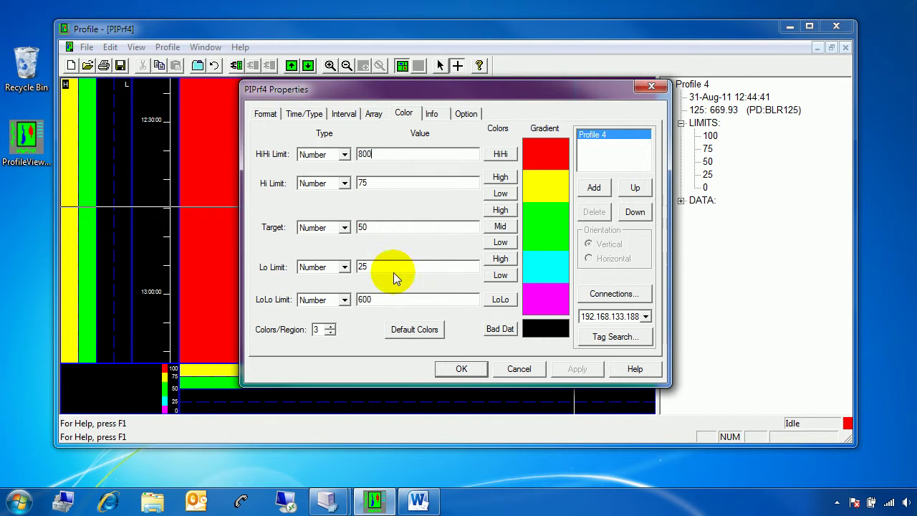
{"action": "double_click", "coordinate": [387, 268]}
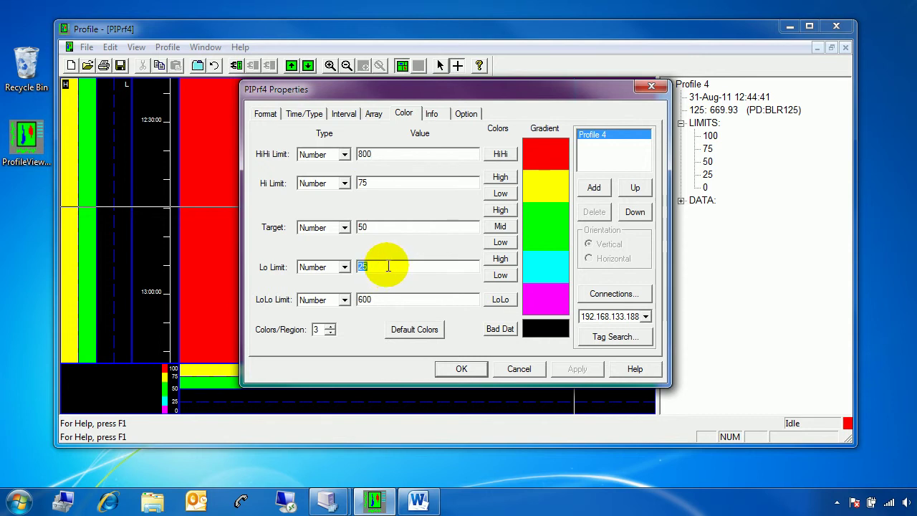
{"action": "type", "text": "700"}
{"action": "double_click", "coordinate": [388, 226]}
{"action": "type", "text": "730"}
{"action": "double_click", "coordinate": [380, 183]}
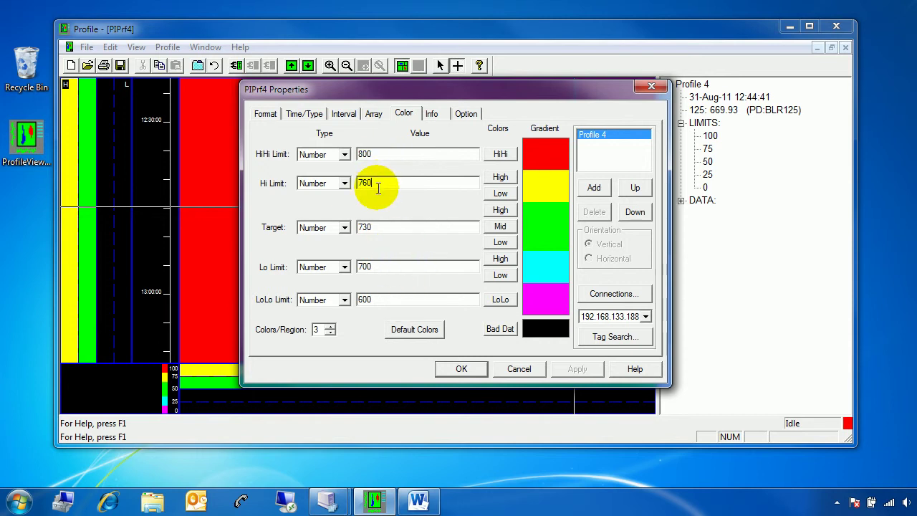
{"action": "left_click", "coordinate": [445, 367]}
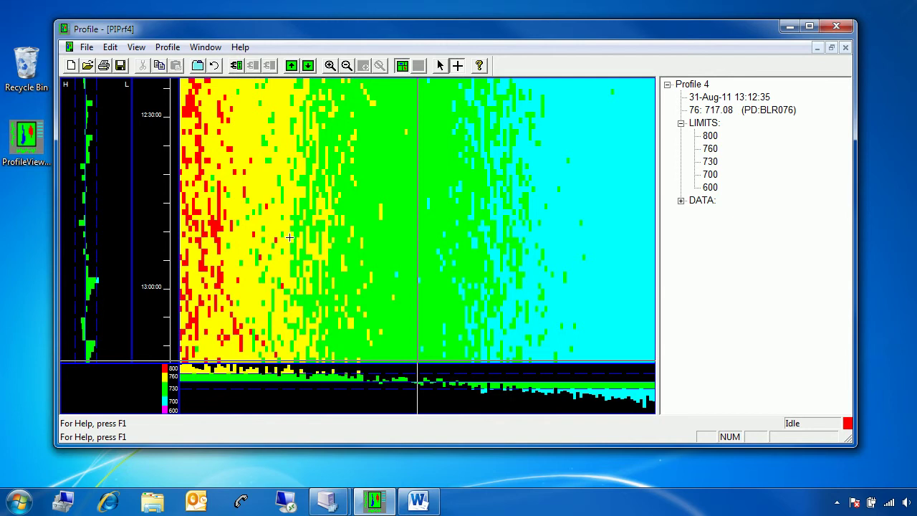
Step: Read boiler temperatures at eight plot points, from hot red spots to cooler areas
{"action": "left_click", "coordinate": [252, 280]}
{"action": "left_click", "coordinate": [484, 277]}
{"action": "left_click", "coordinate": [545, 195]}
{"action": "left_click", "coordinate": [625, 270]}
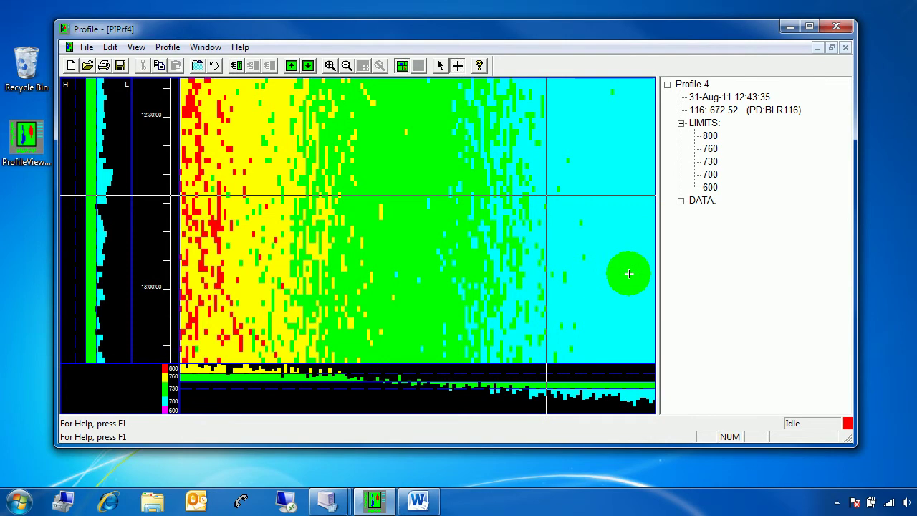
{"action": "left_click", "coordinate": [408, 291]}
{"action": "left_click", "coordinate": [393, 161]}
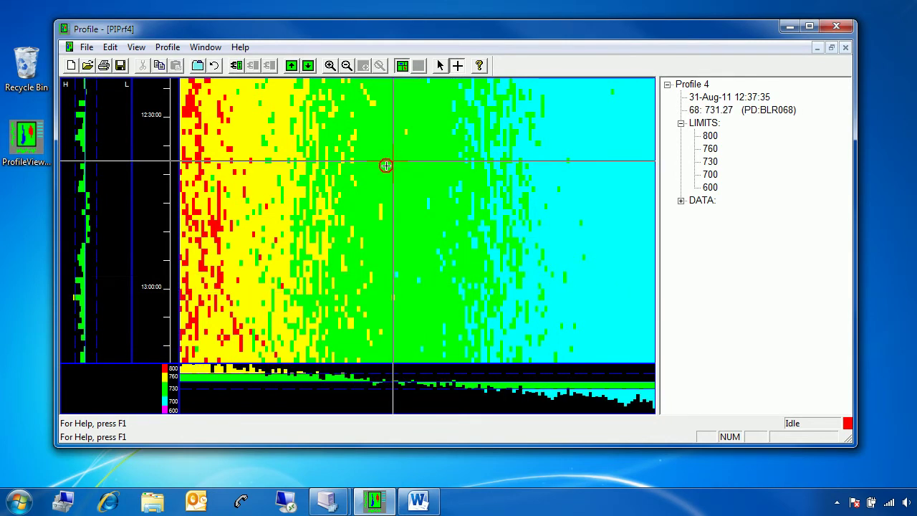
{"action": "left_click", "coordinate": [212, 229]}
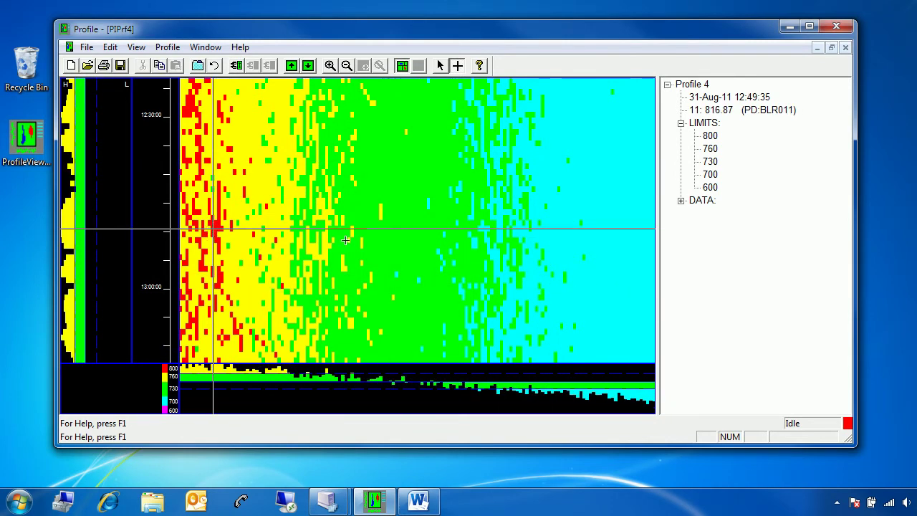
{"action": "left_click", "coordinate": [627, 264]}
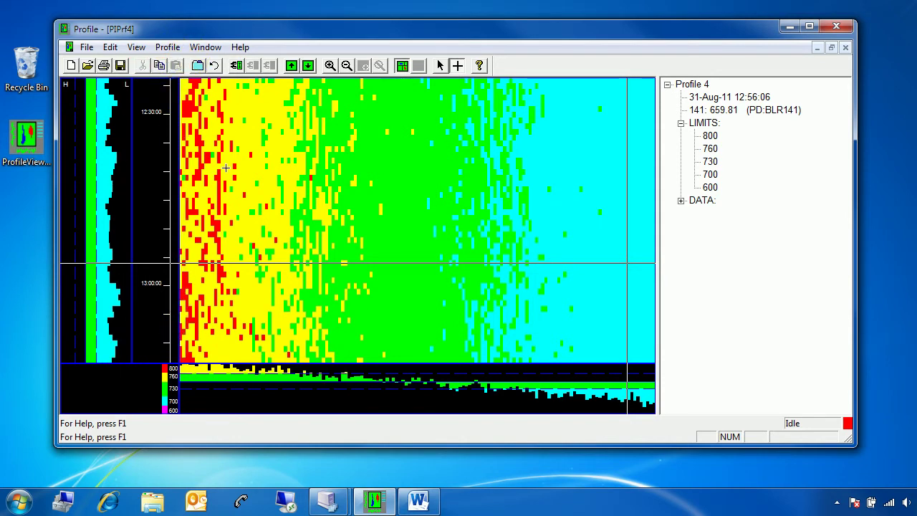
Step: Set Number of Scans to 5 on the Time/Type page and apply it
{"action": "left_click", "coordinate": [198, 66]}
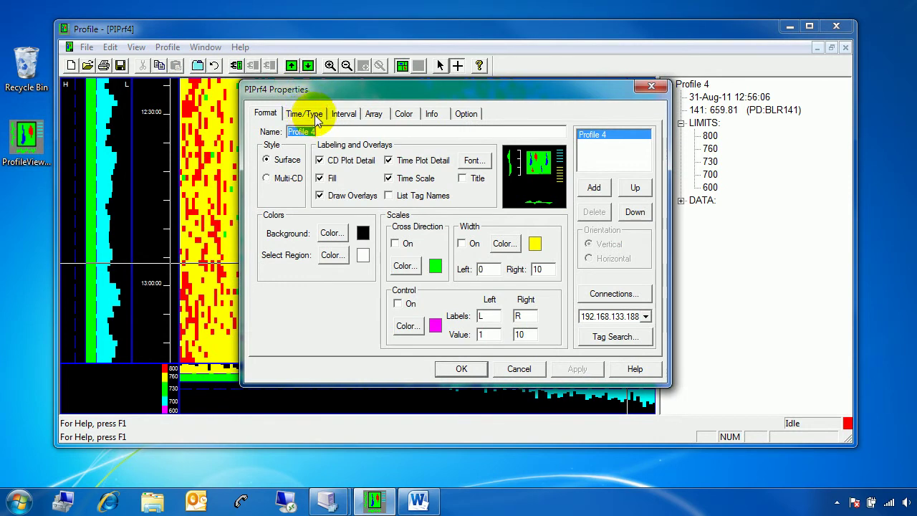
{"action": "left_click", "coordinate": [311, 115]}
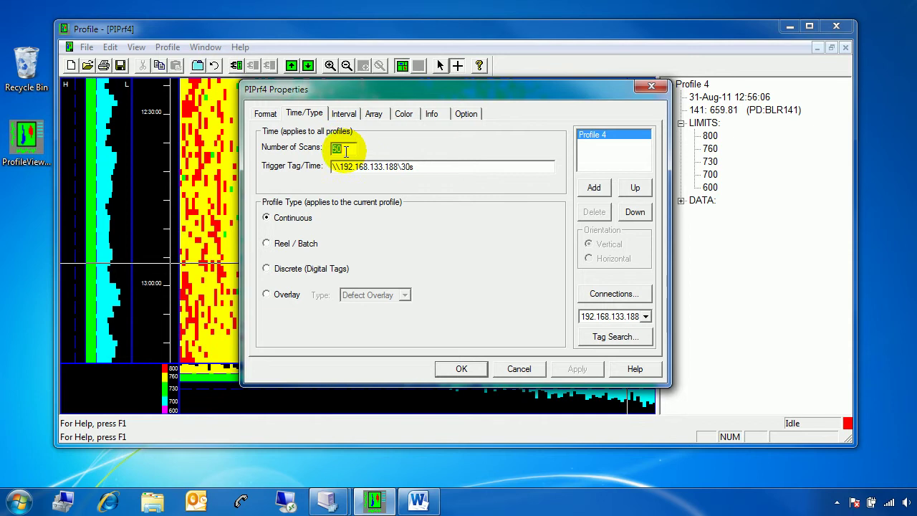
{"action": "type", "text": "5"}
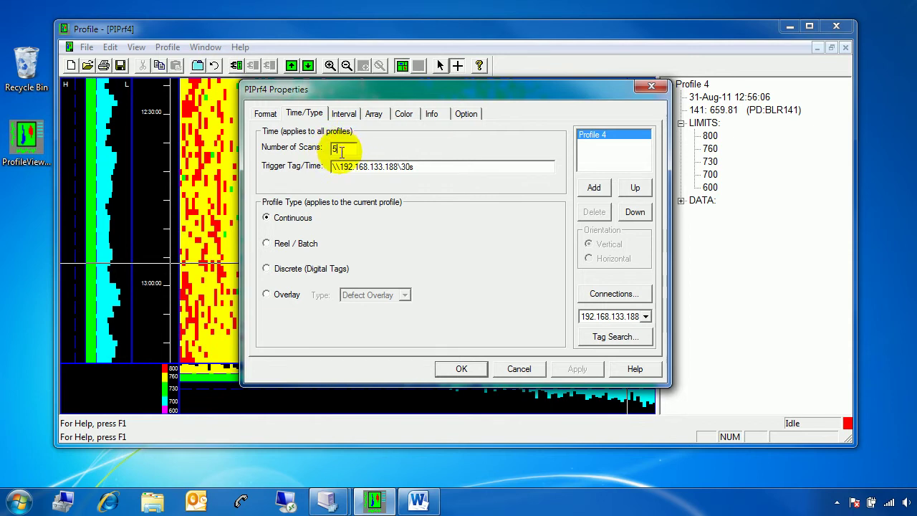
{"action": "left_click", "coordinate": [458, 367]}
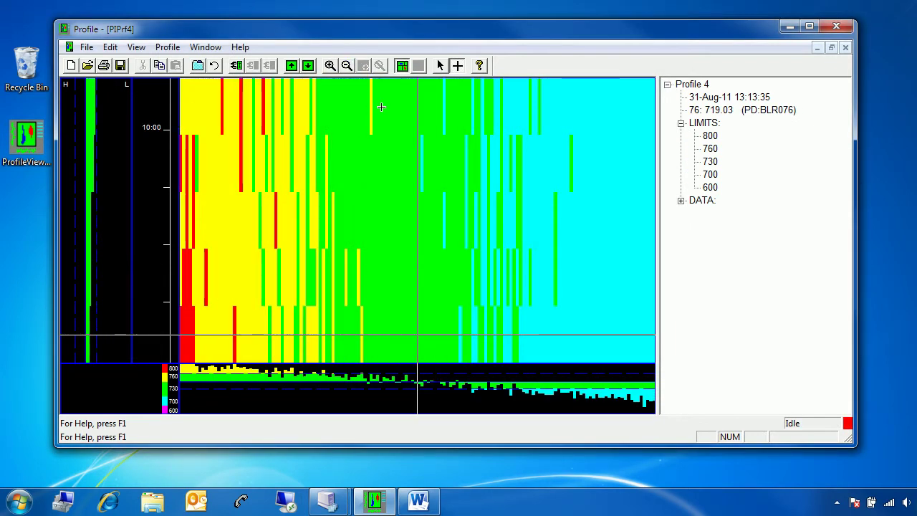
Step: Change Number of Scans to 100 and apply it to Profile 4
{"action": "left_click", "coordinate": [197, 66]}
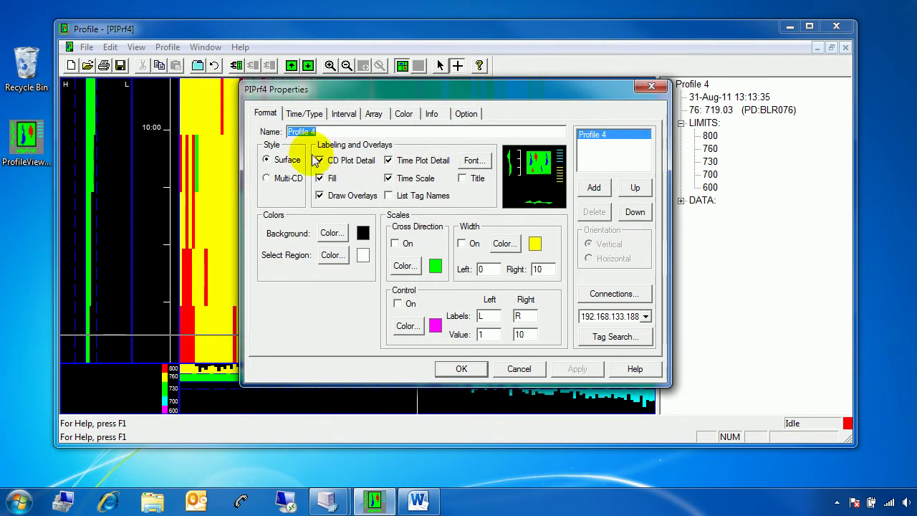
{"action": "left_click", "coordinate": [315, 116]}
{"action": "type", "text": "100"}
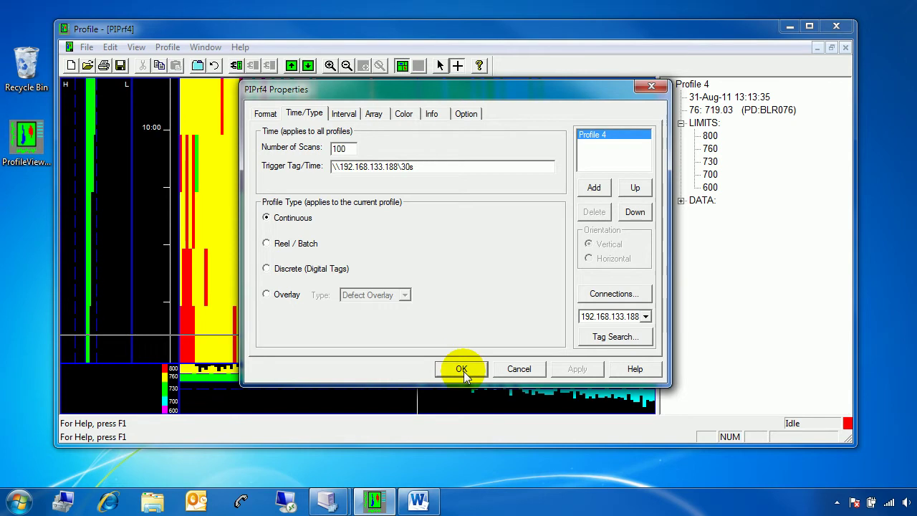
{"action": "left_click", "coordinate": [462, 368]}
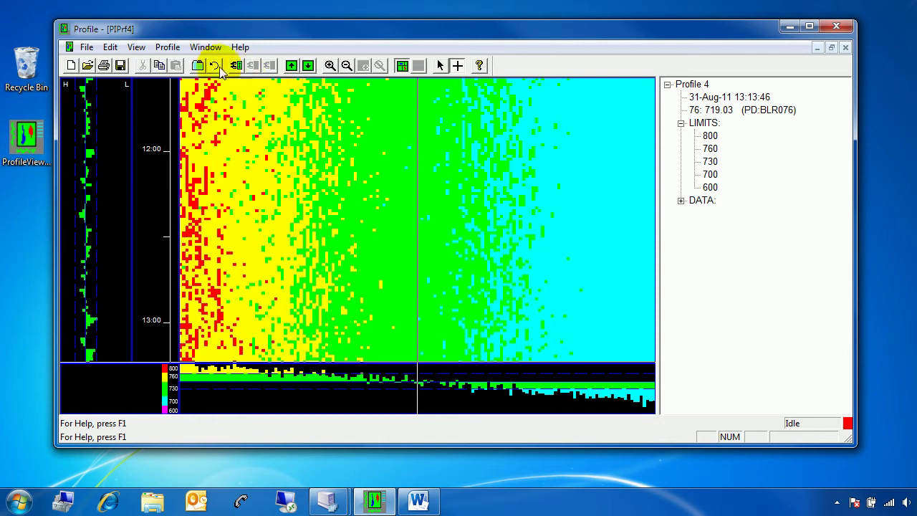
{"action": "left_click", "coordinate": [198, 65]}
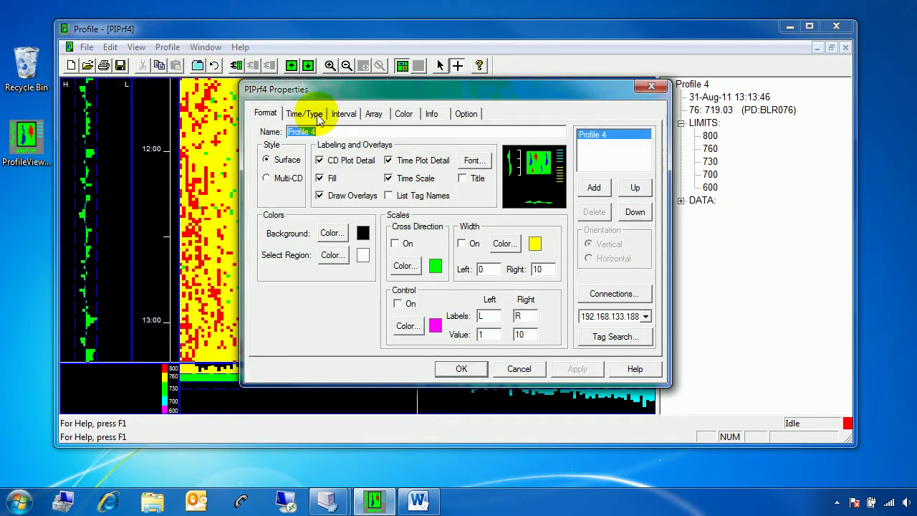
Step: Replace the 60s Scan Interval with 5m on the Interval page and apply it
{"action": "left_click", "coordinate": [315, 114]}
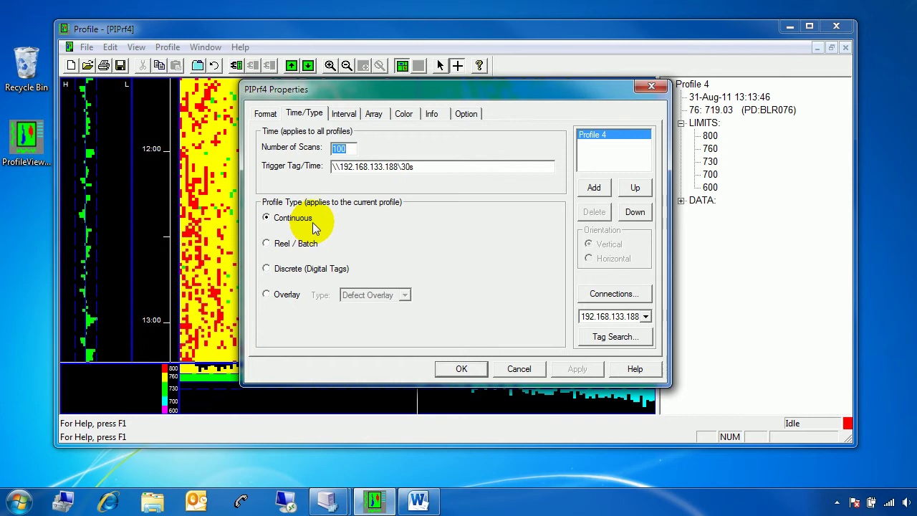
{"action": "left_click", "coordinate": [344, 114]}
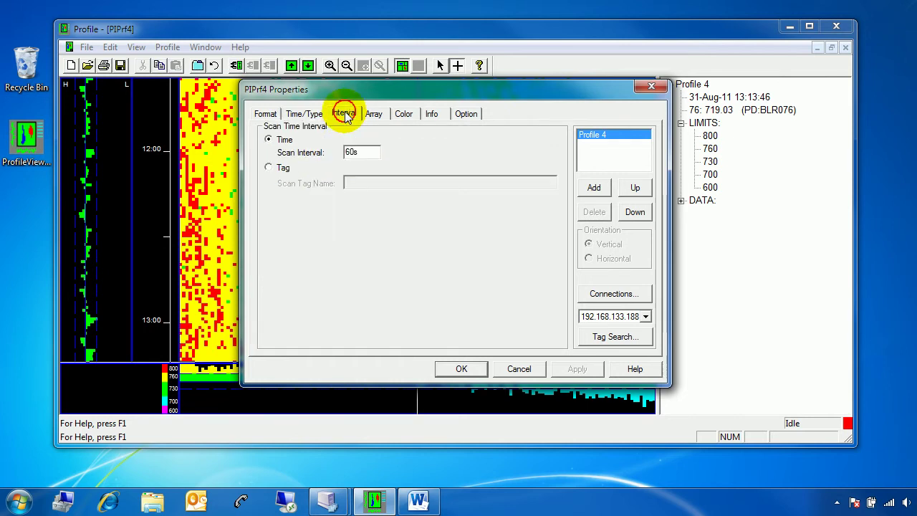
{"action": "left_click", "coordinate": [361, 155]}
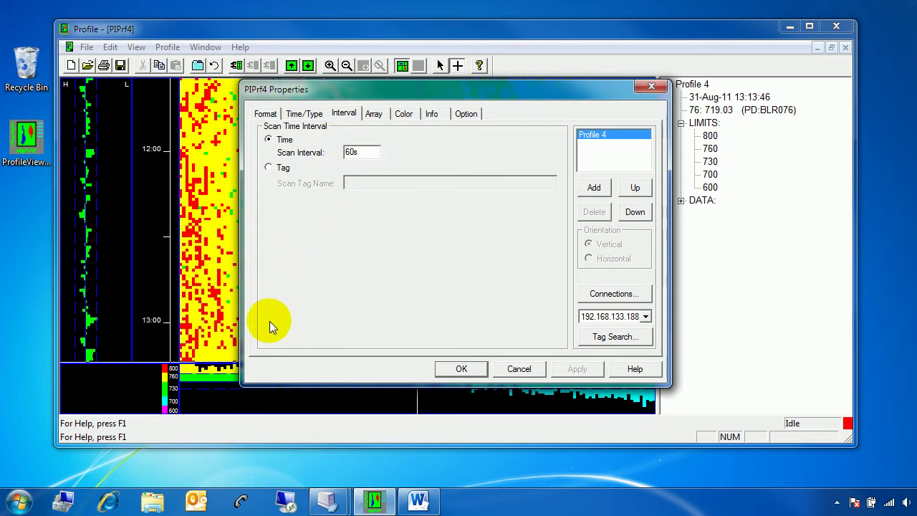
{"action": "double_click", "coordinate": [349, 152]}
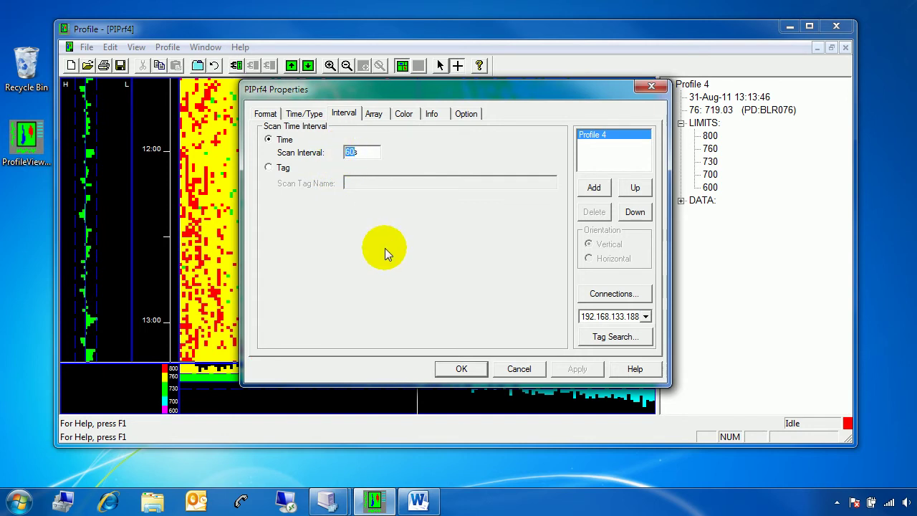
{"action": "key", "text": "BackSpace"}
{"action": "type", "text": "5m"}
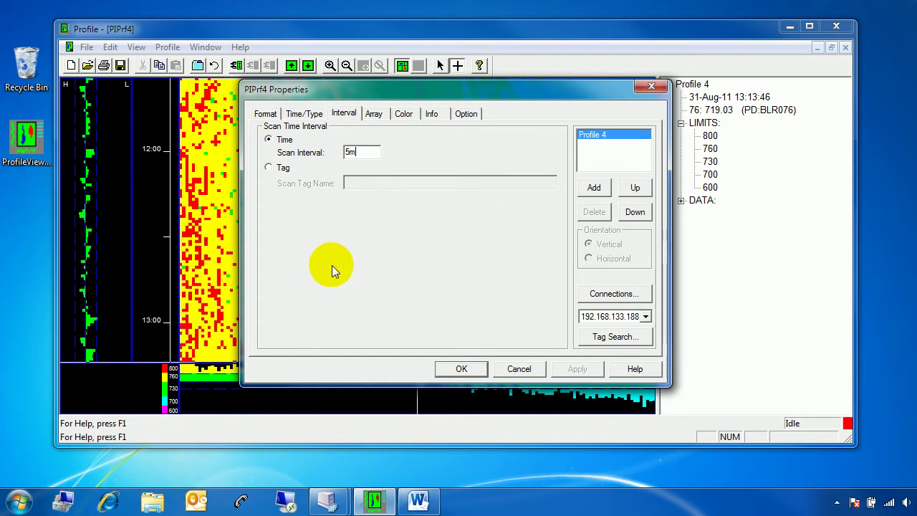
{"action": "left_click", "coordinate": [466, 374]}
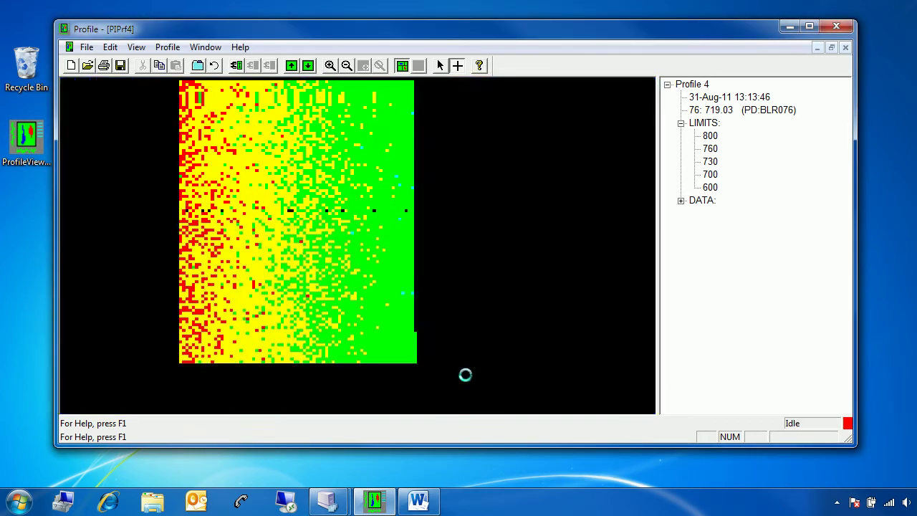
Step: Bring up the Time Search prompt and cancel it without changing the time range
{"action": "left_click", "coordinate": [113, 111]}
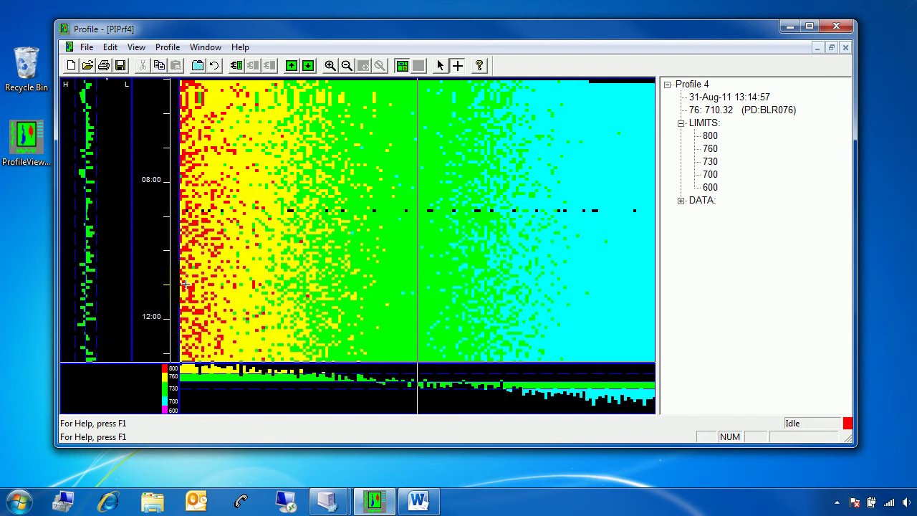
{"action": "left_click", "coordinate": [237, 66]}
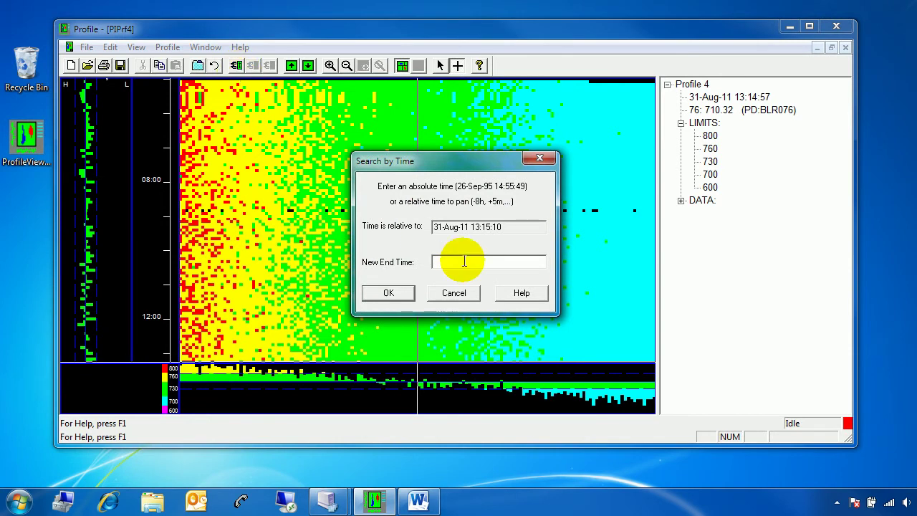
{"action": "left_click", "coordinate": [455, 293]}
Step: Zoom into the hot yellow and red region of the profile, then turn zoom off to restore the full colour map
{"action": "left_click", "coordinate": [440, 66]}
{"action": "left_click", "coordinate": [457, 65]}
{"action": "left_click_drag", "start_coordinate": [199, 221], "coordinate": [351, 344]}
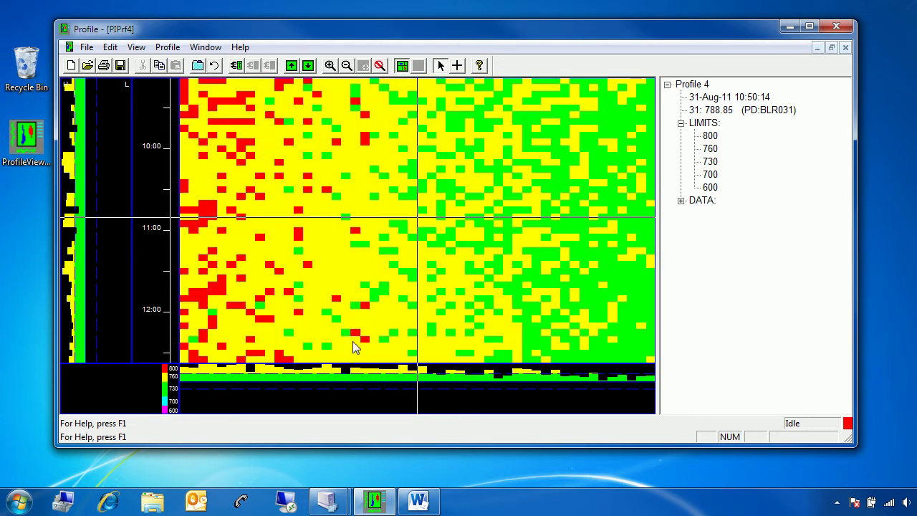
{"action": "left_click", "coordinate": [378, 65]}
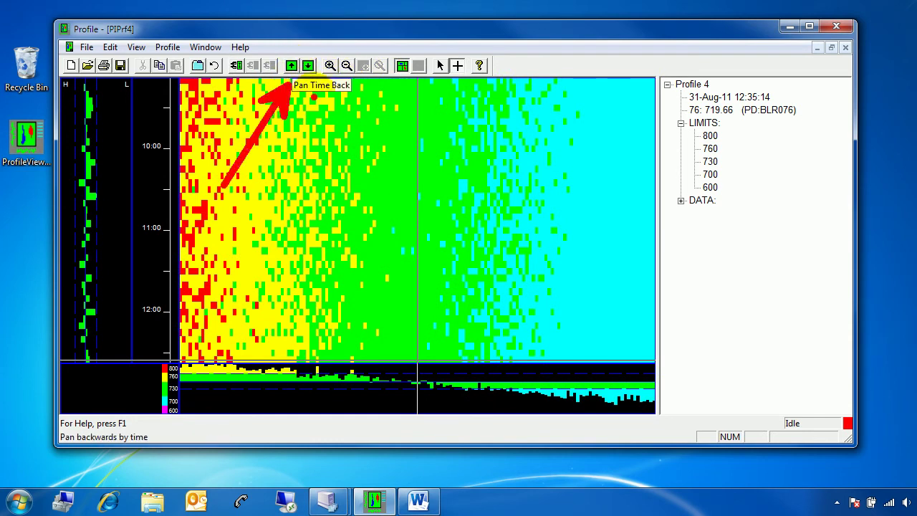
Step: Pan the profile back in time, then zoom the time axis in and out to show roughly 10:00–13:00
{"action": "left_click", "coordinate": [307, 65]}
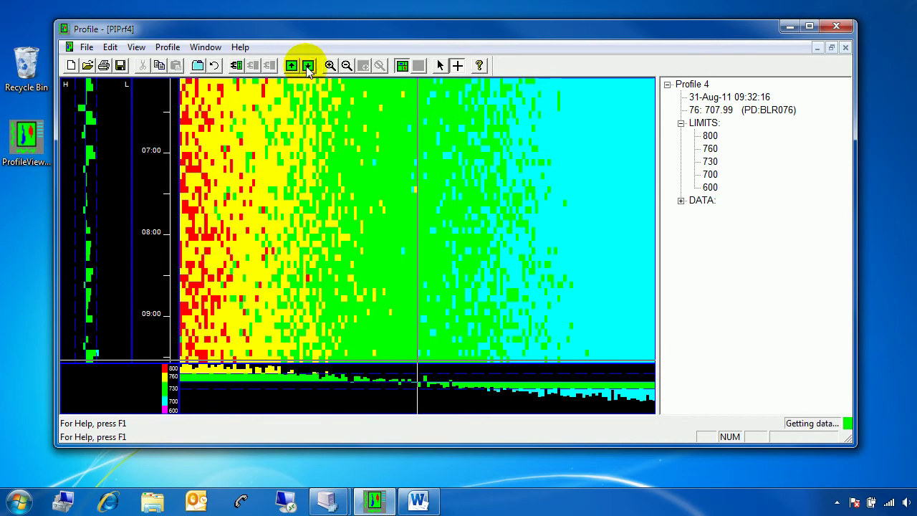
{"action": "left_click", "coordinate": [329, 66]}
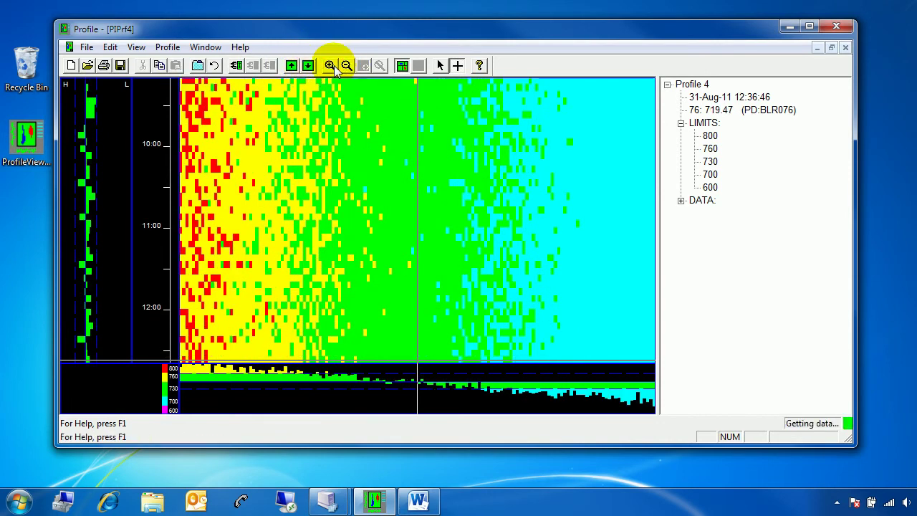
{"action": "left_click", "coordinate": [346, 65]}
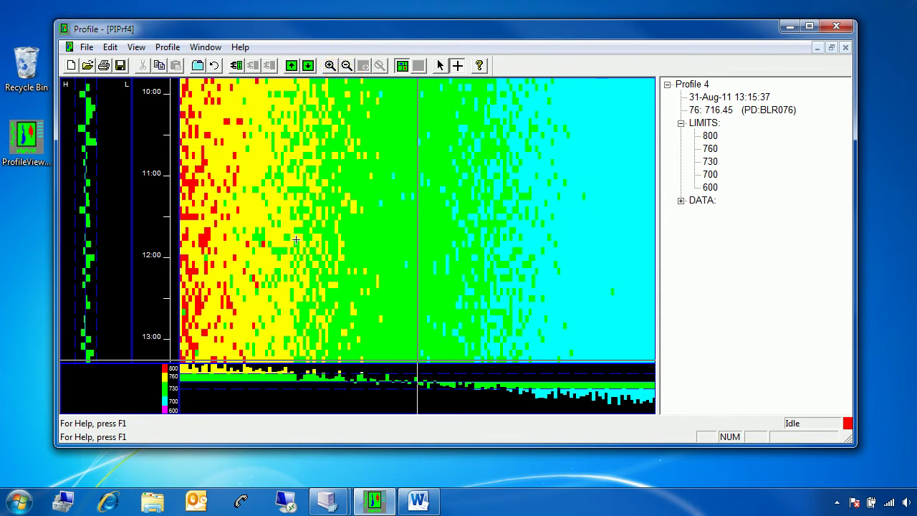
Step: Review the PIPrf4 properties: the array tags, colour limits, and the 100 scans at a 30s trigger
{"action": "left_click", "coordinate": [204, 66]}
{"action": "left_click", "coordinate": [376, 115]}
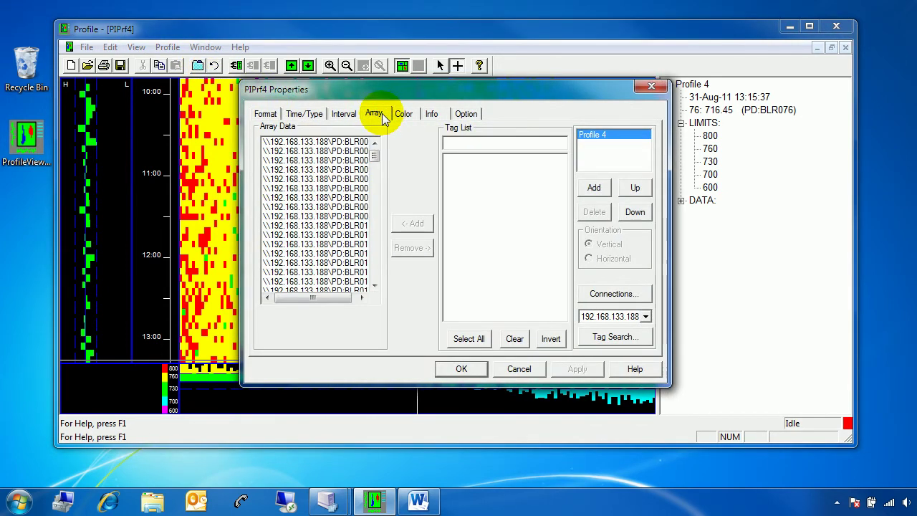
{"action": "left_click", "coordinate": [403, 113]}
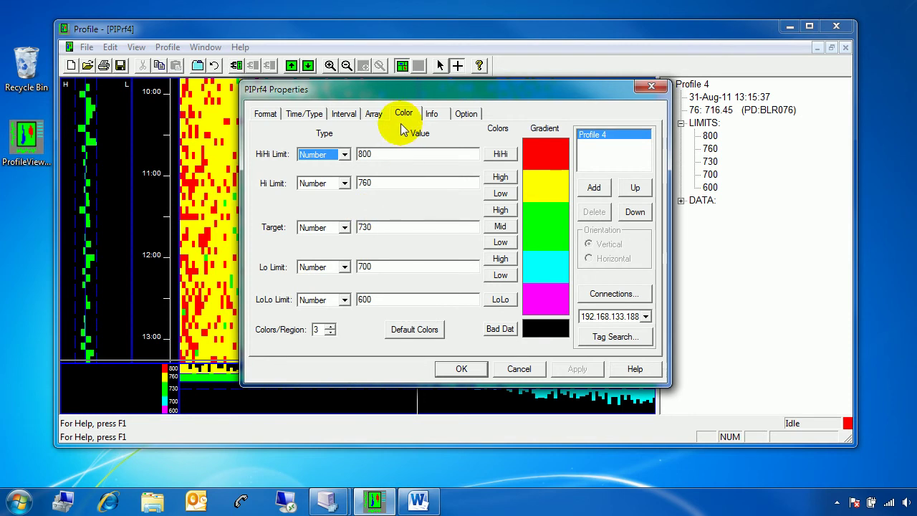
{"action": "left_click", "coordinate": [303, 114]}
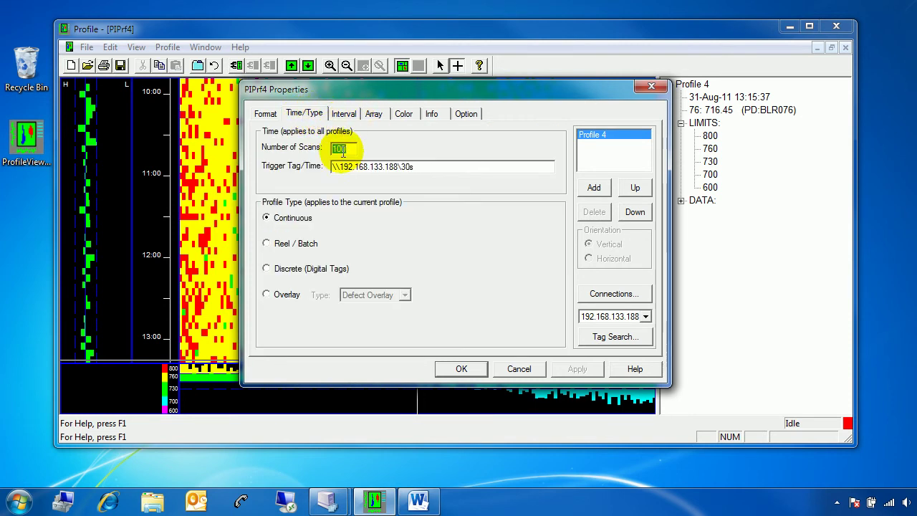